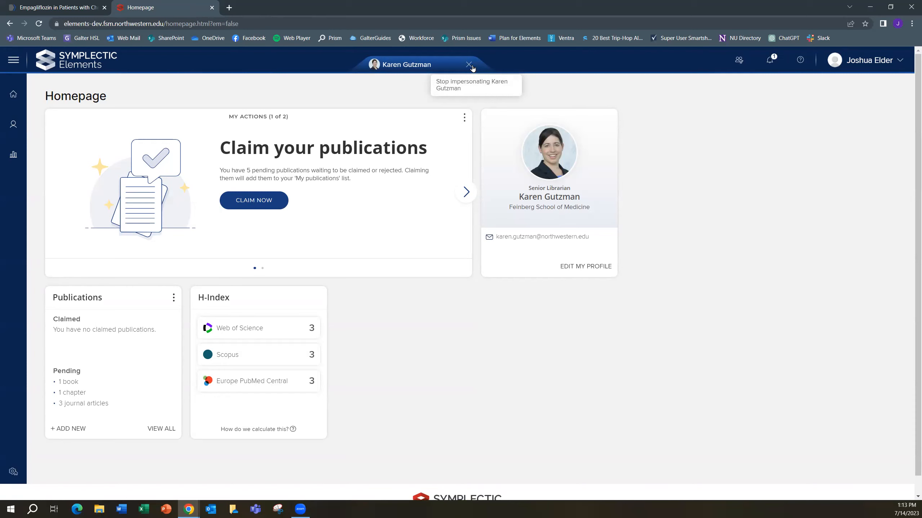
Open the Name-based Search settings for the impersonated researcher and go to the name-based search terms
click(17, 63)
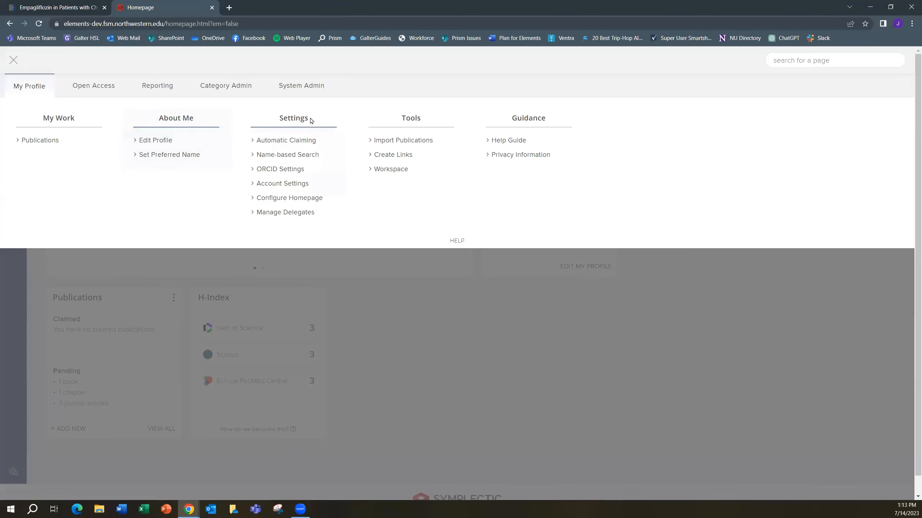
click(306, 154)
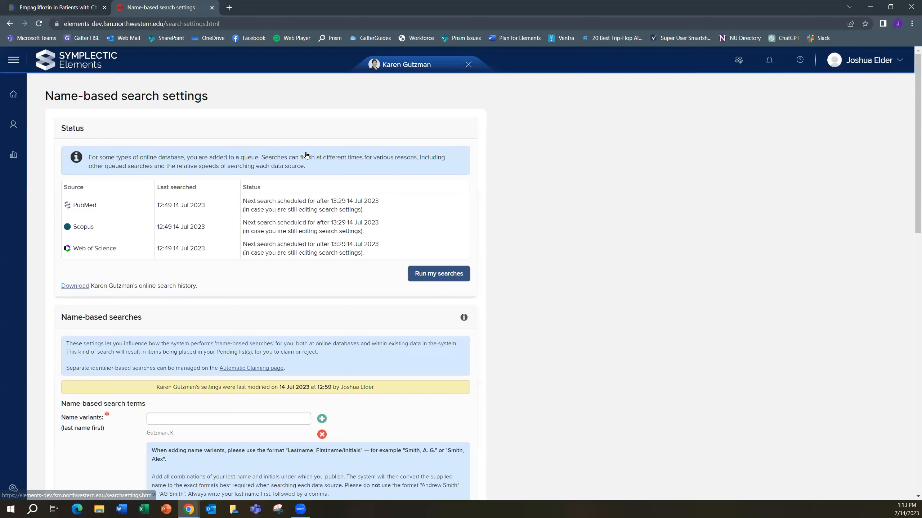
scroll(506, 223, down, 3)
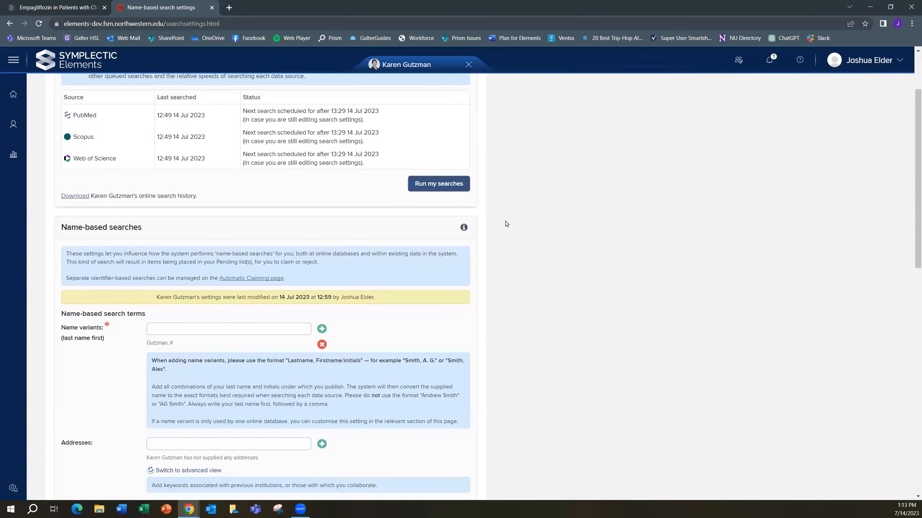
scroll(507, 224, down, 4)
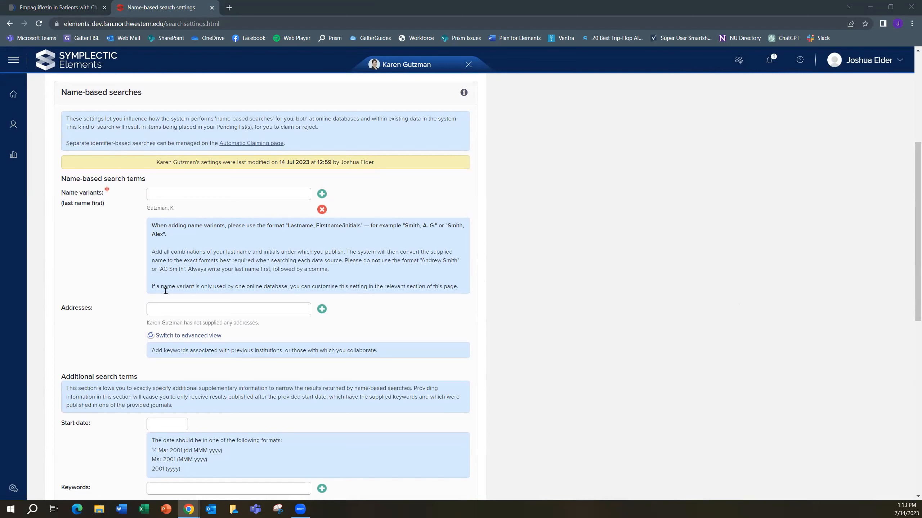
Add two name variants: the researcher's last name with both initials, and the alternate last name with the first name
click(185, 196)
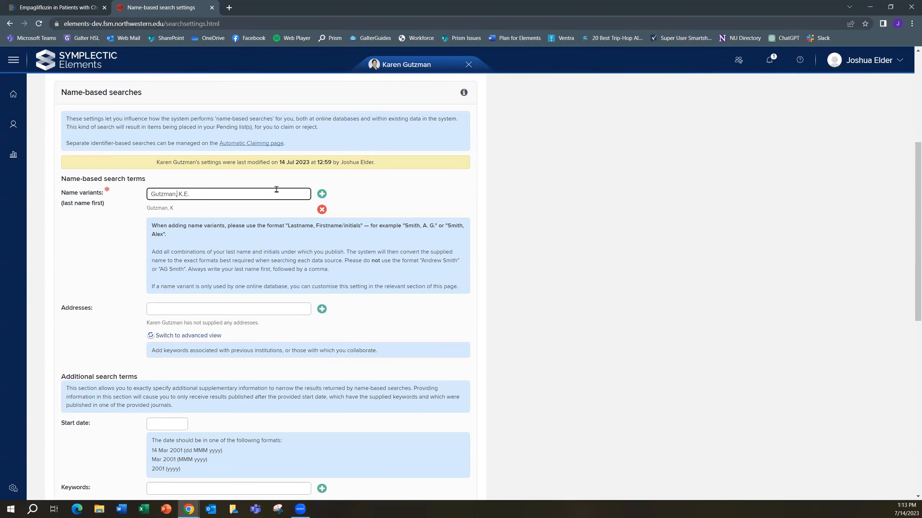
click(322, 194)
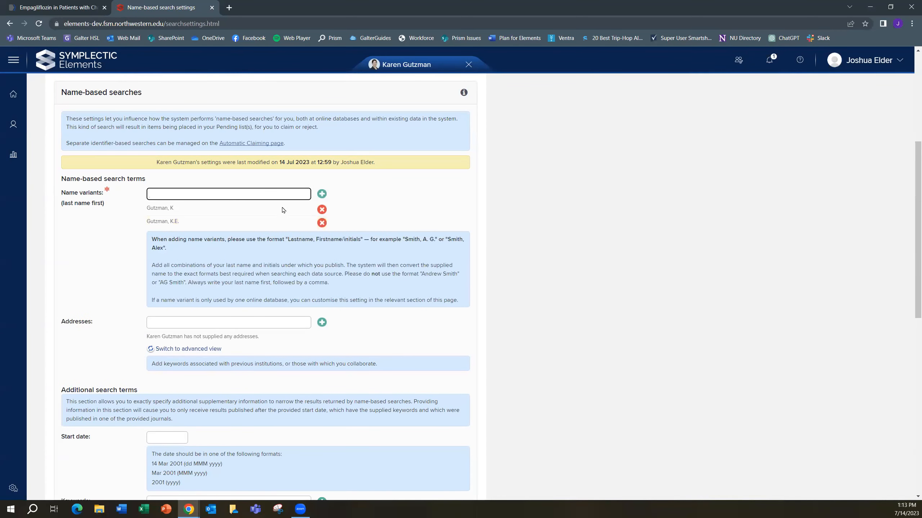
click(320, 198)
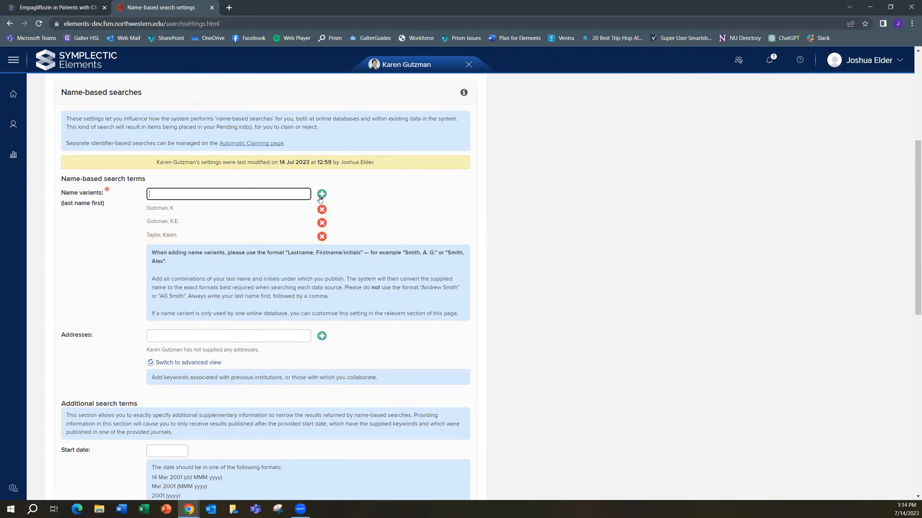
Add a name variant with the researcher's last name, full first name and middle initial
text(Kare)
key(BackSpace)
key(BackSpace)
click(355, 212)
Add Northwestern University and Yale University as addresses in the name-based search terms
scroll(409, 243, down, 1)
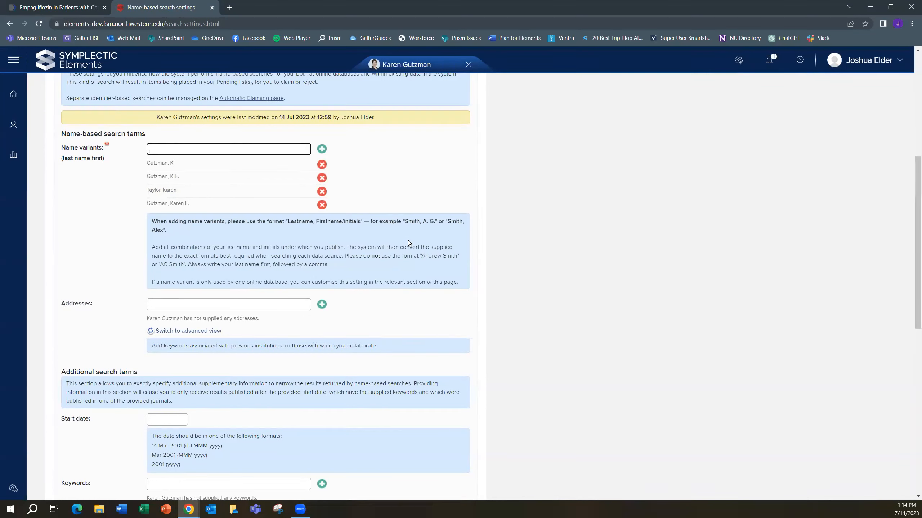
click(237, 305)
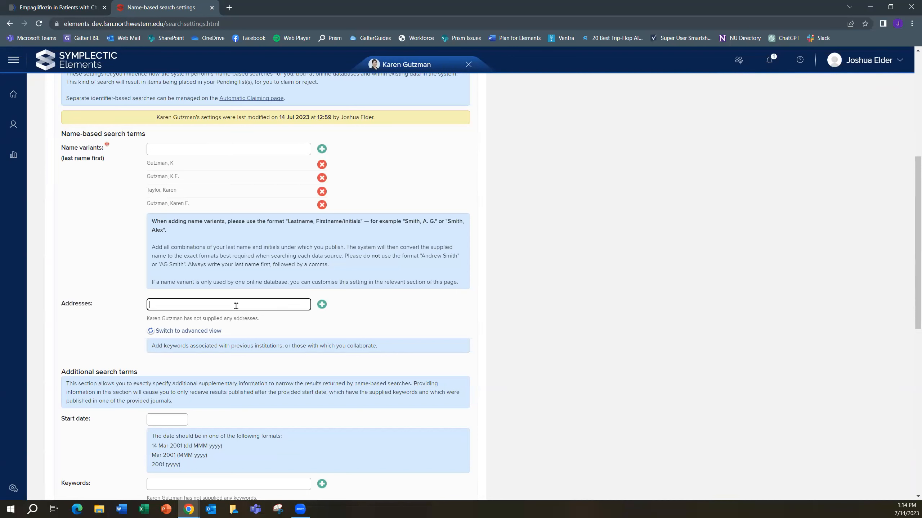
text(Northwestern University)
click(322, 305)
text(Yale U)
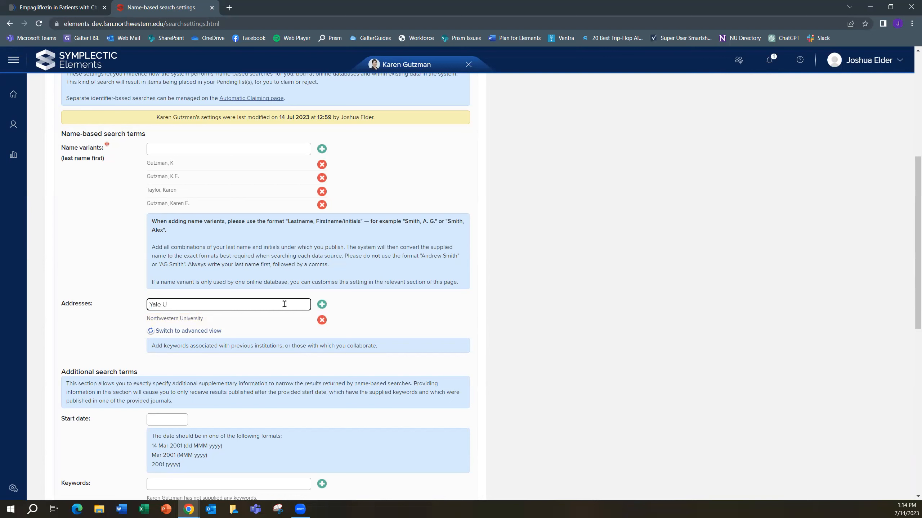
text(niversity)
click(322, 305)
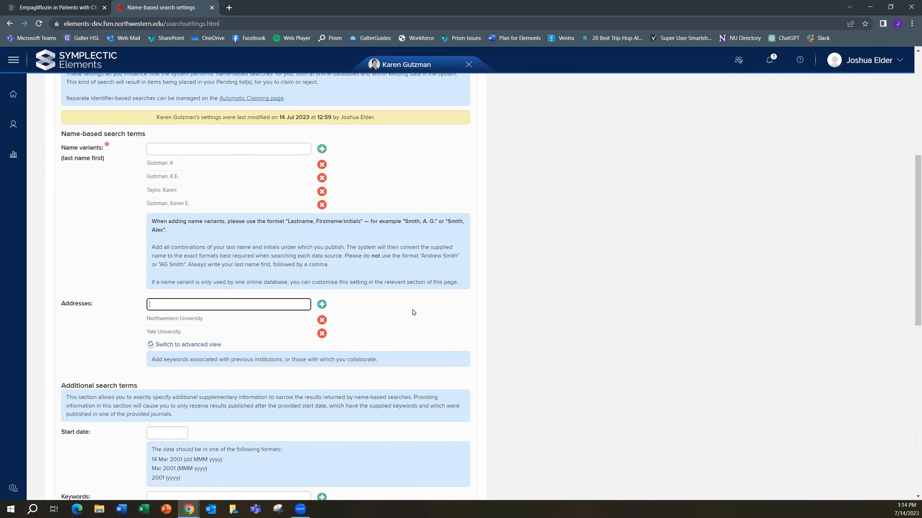
Save the search settings with the added name variants and addresses, and run the searches
scroll(413, 312, down, 3)
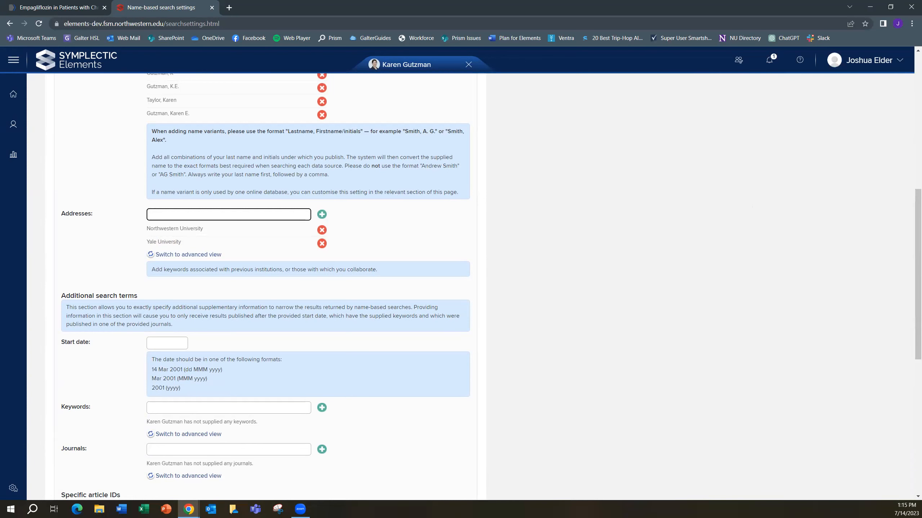
scroll(480, 265, down, 2)
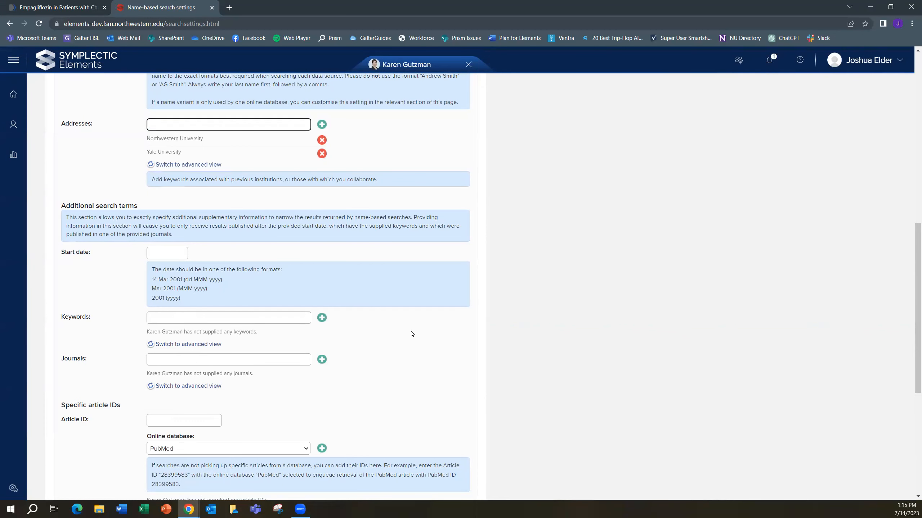
scroll(412, 334, down, 2)
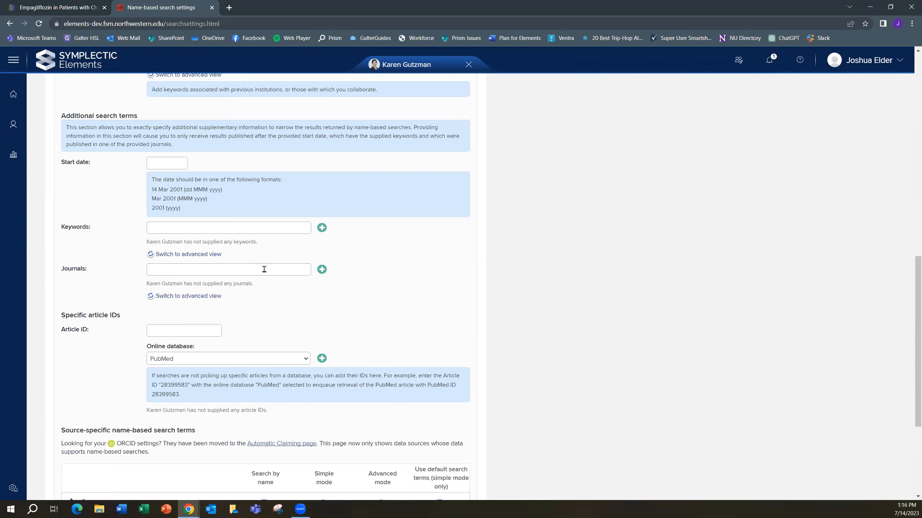
scroll(476, 271, down, 5)
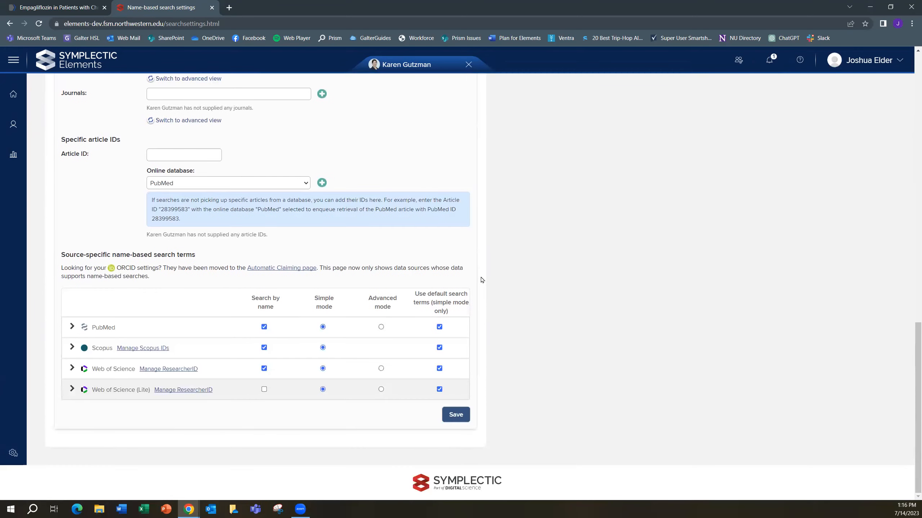
click(453, 421)
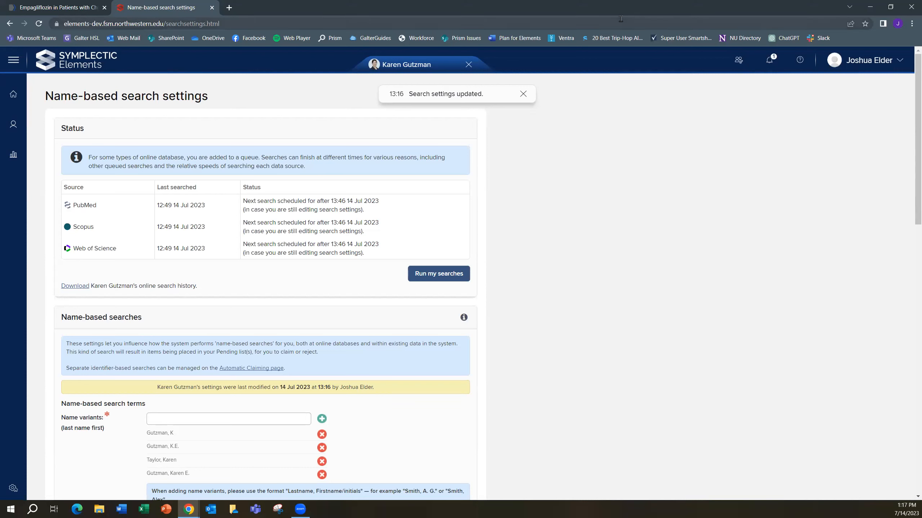
click(437, 274)
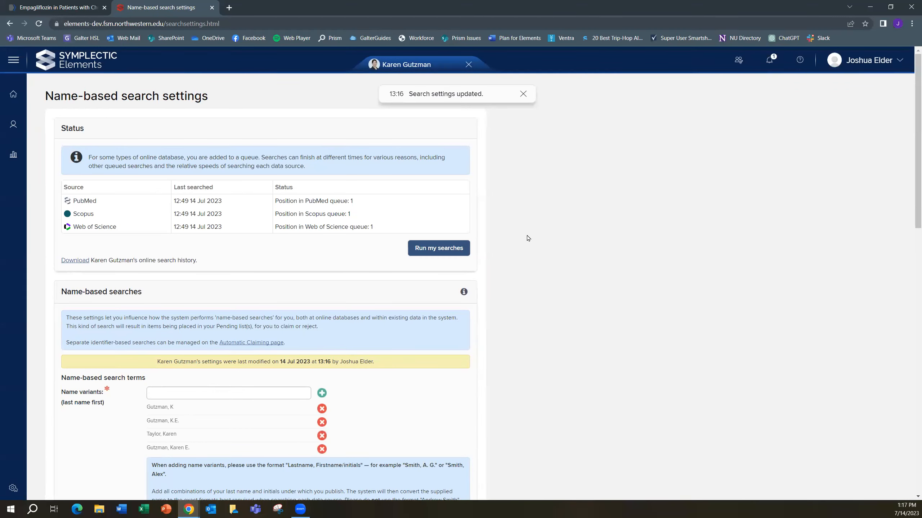
Remove Yale University from the search addresses and save the settings
scroll(523, 251, down, 7)
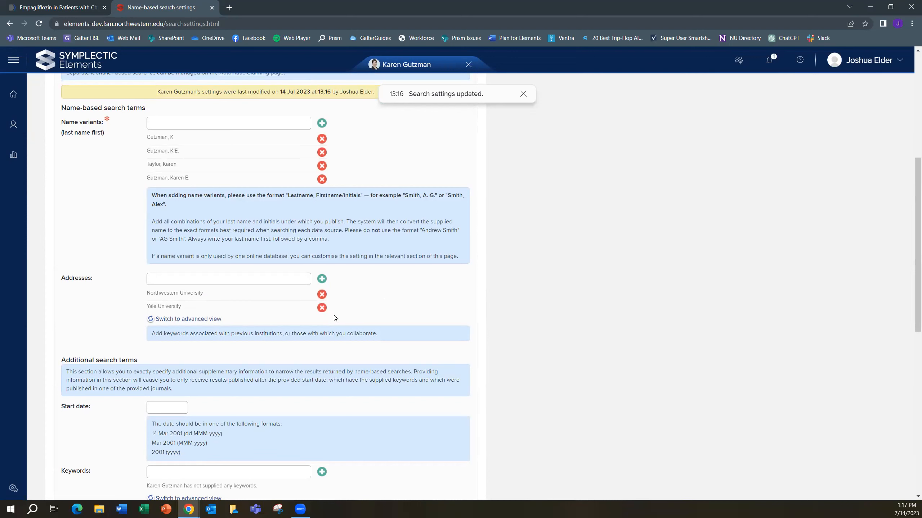
click(321, 308)
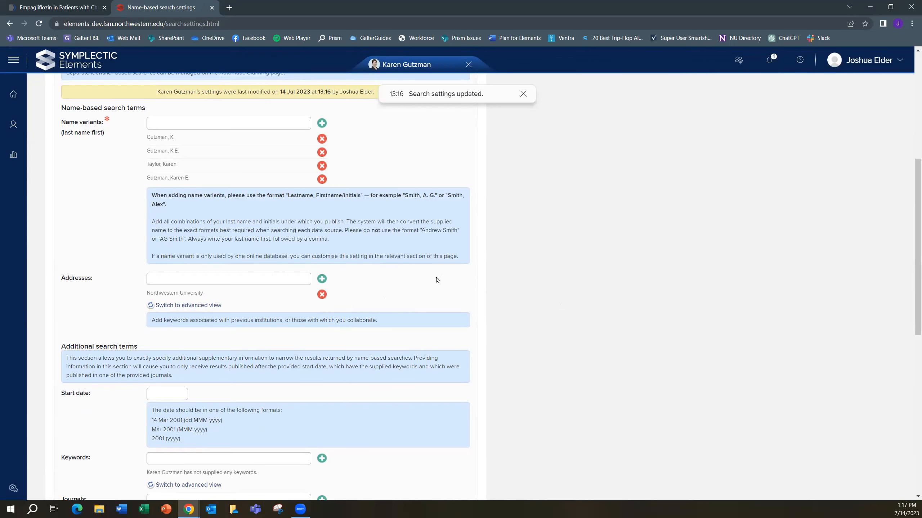
scroll(436, 280, down, 10)
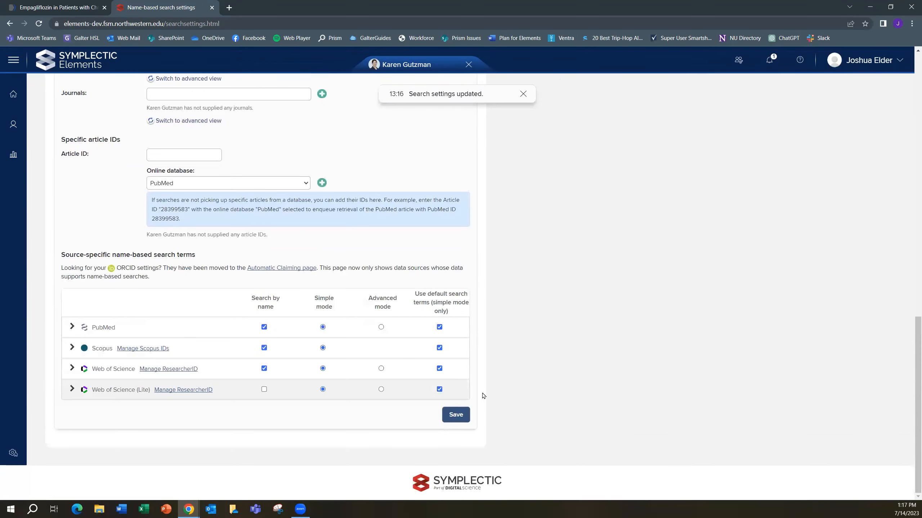
click(456, 415)
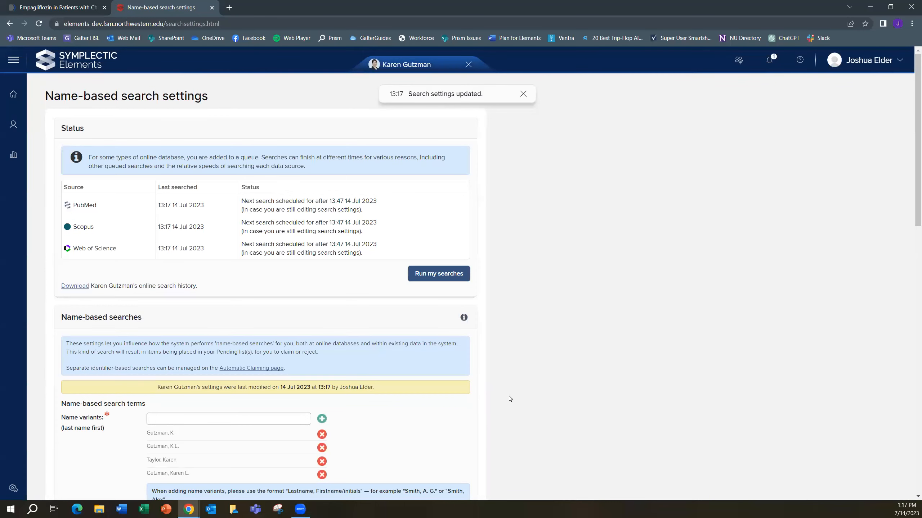
Switch to the PubMed page for "Empagliflozin in Patients with Chronic Kidney Disease" and copy the article's PMID
scroll(509, 399, down, 12)
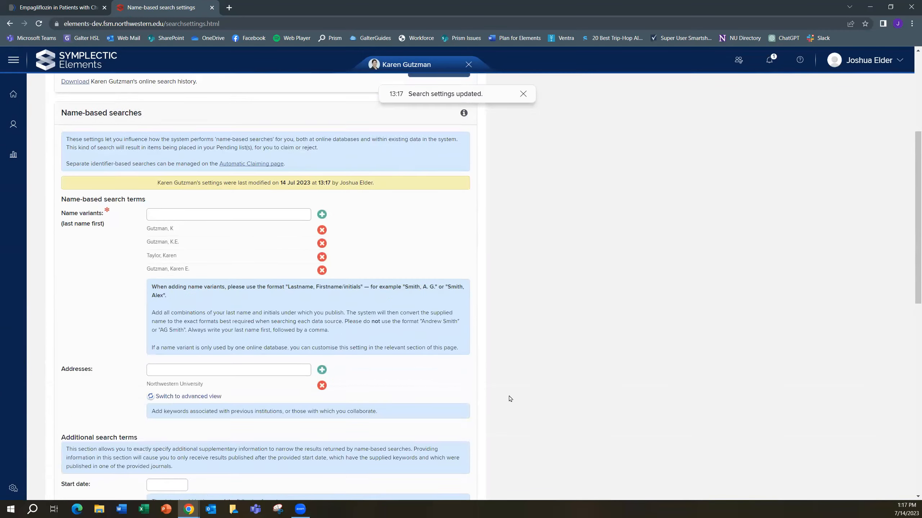
scroll(509, 399, down, 3)
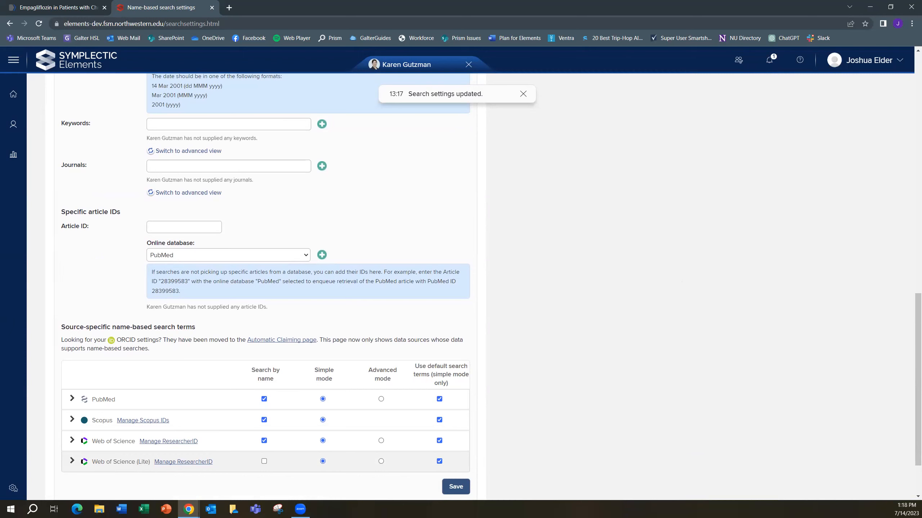
click(73, 8)
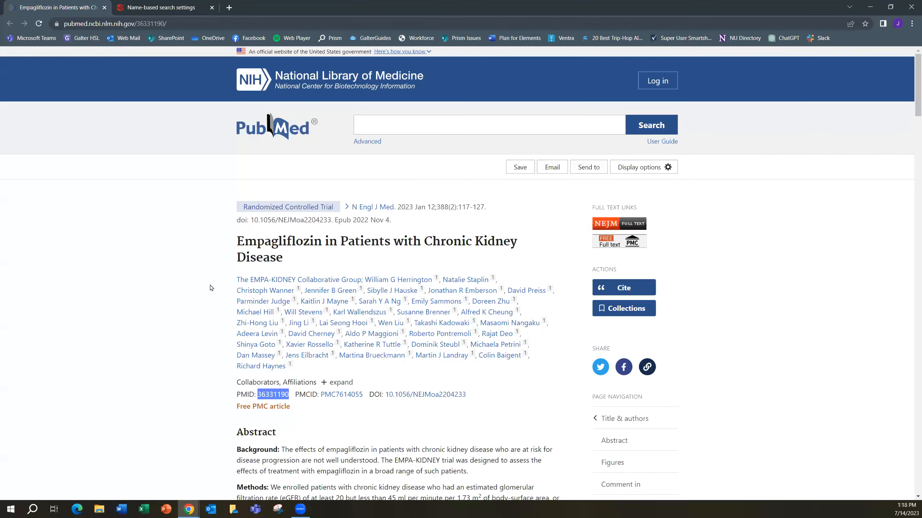
scroll(185, 289, down, 2)
click(315, 329)
double_click(274, 304)
key(ctrl+c)
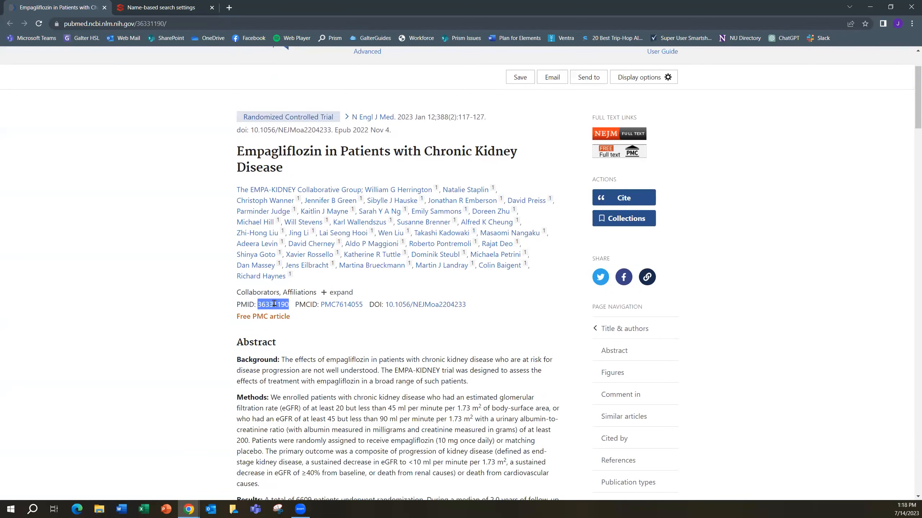
Return to the Symplectic Elements search settings and add the specific article ID 36331190 with PubMed as its online database
click(162, 7)
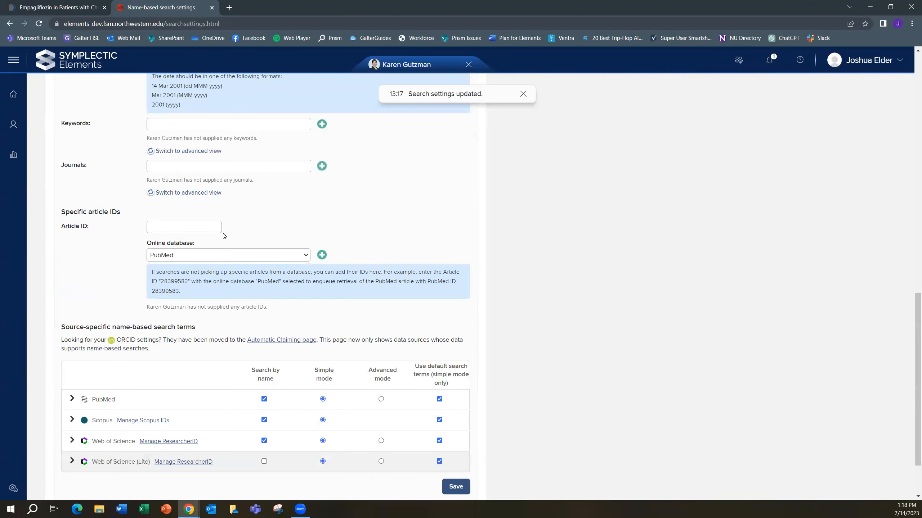
click(204, 228)
key(ctrl+v)
click(306, 256)
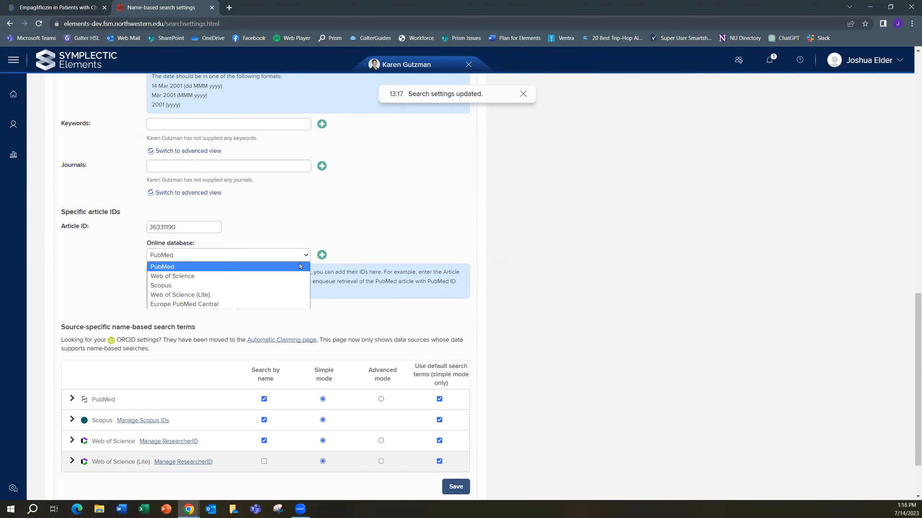
click(300, 265)
click(320, 255)
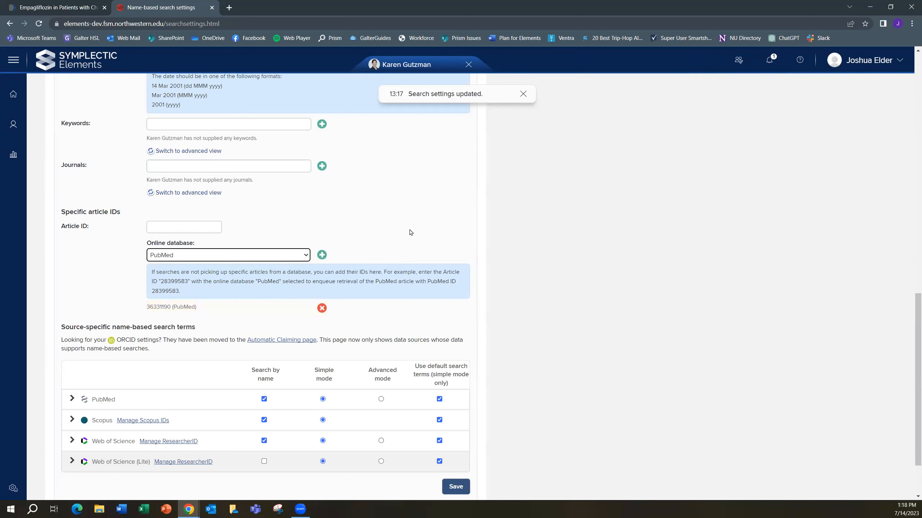
Save the settings with the added PubMed article ID and run the searches again
scroll(410, 232, down, 1)
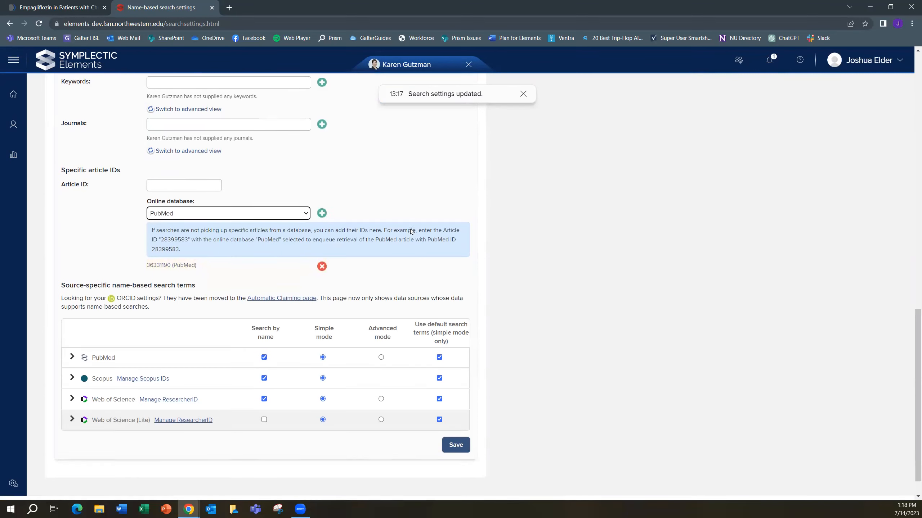
click(457, 441)
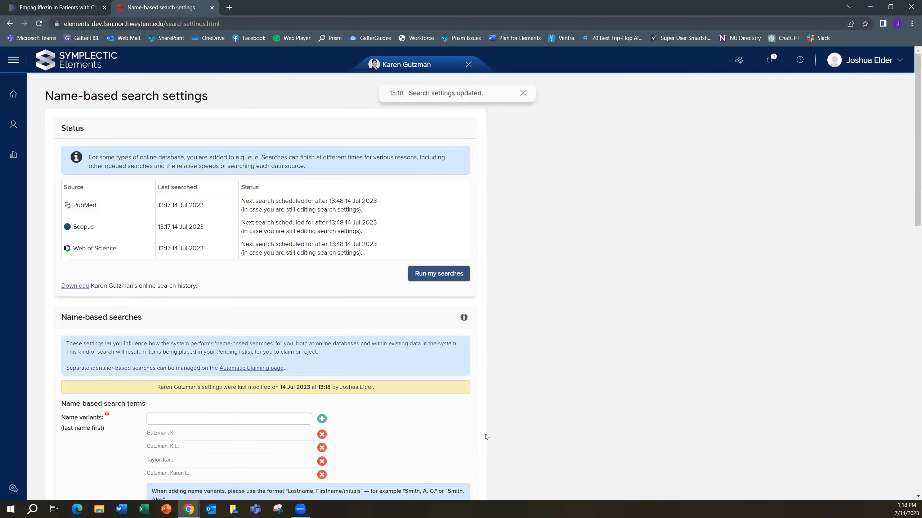
scroll(528, 409, down, 9)
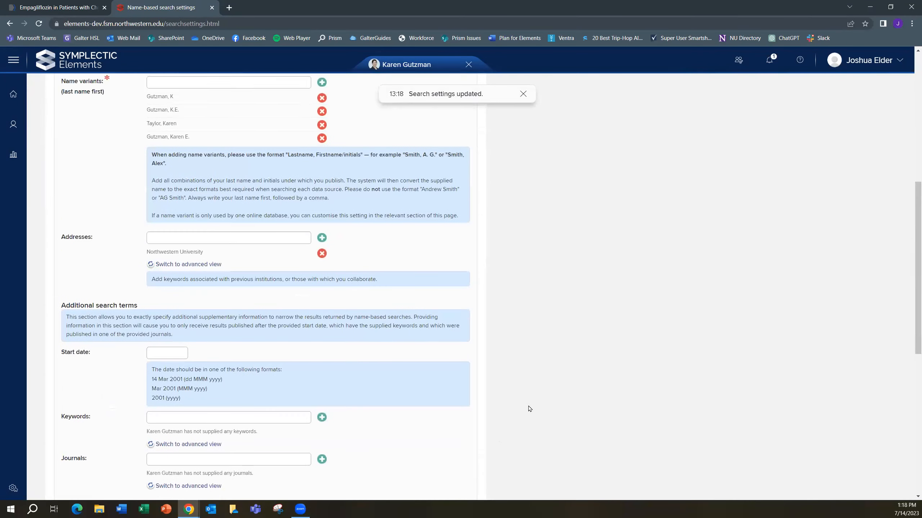
scroll(529, 409, up, 6)
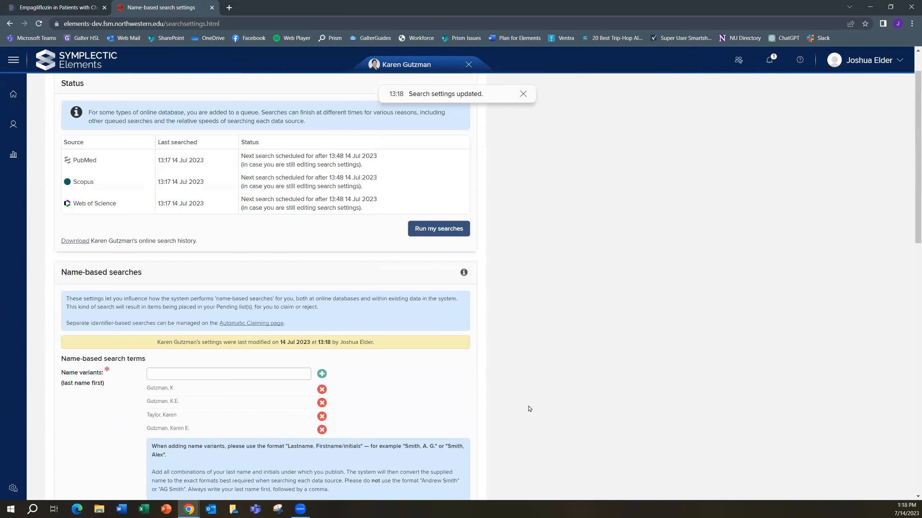
click(449, 232)
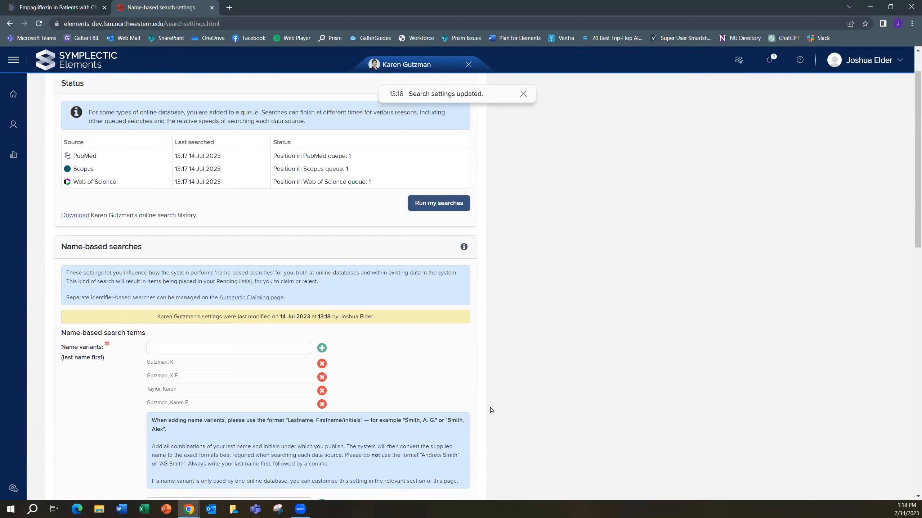
scroll(491, 410, down, 10)
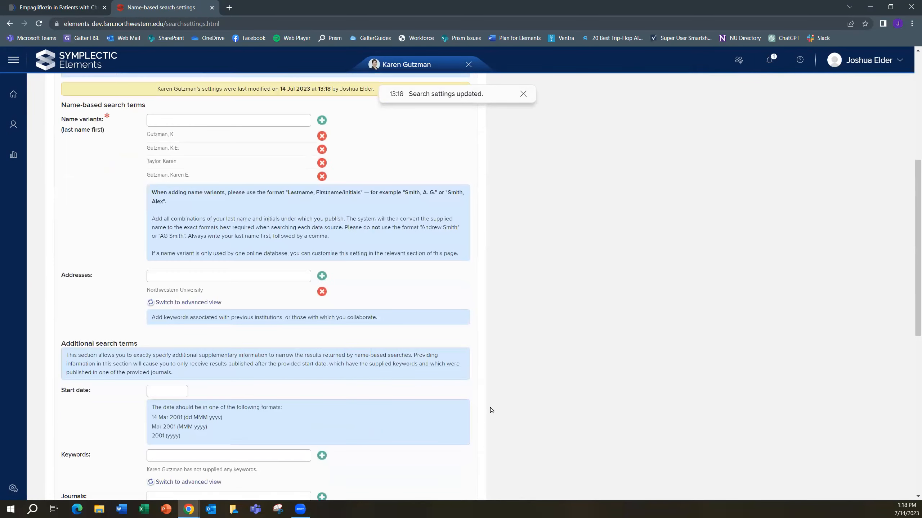
scroll(491, 410, down, 3)
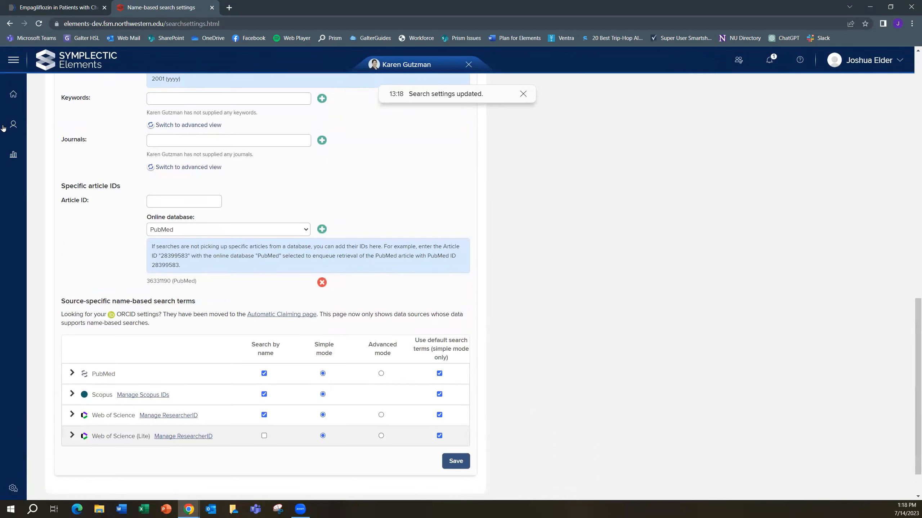
Open the pending publications list and claim the article "Empagliflozin in Patients with Chronic Kidney Disease"
click(13, 60)
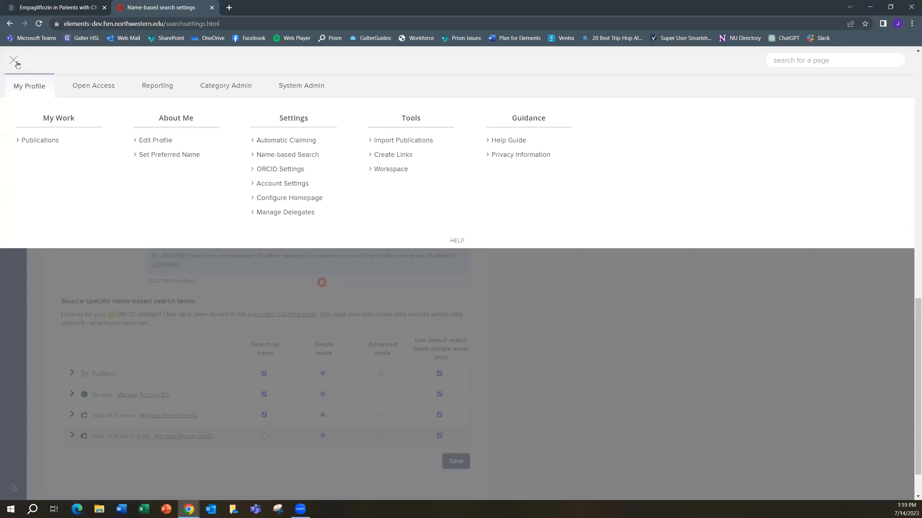
click(50, 139)
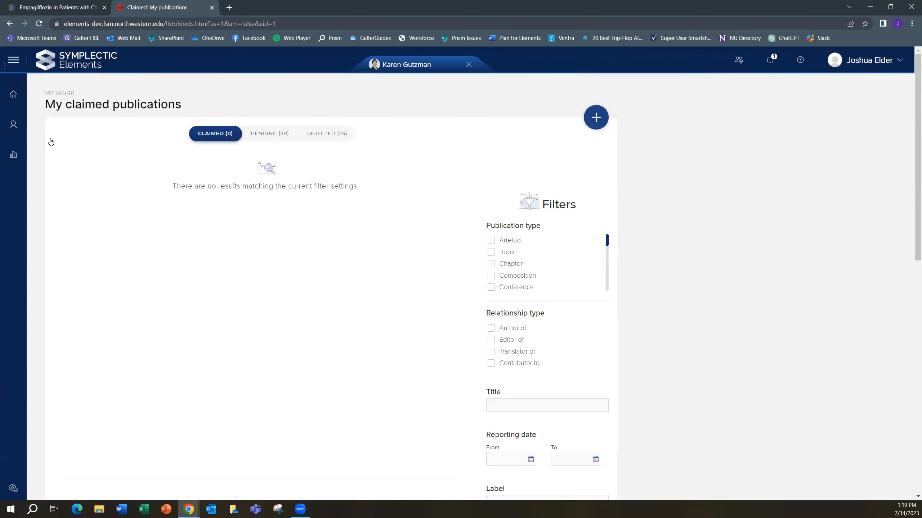
click(267, 134)
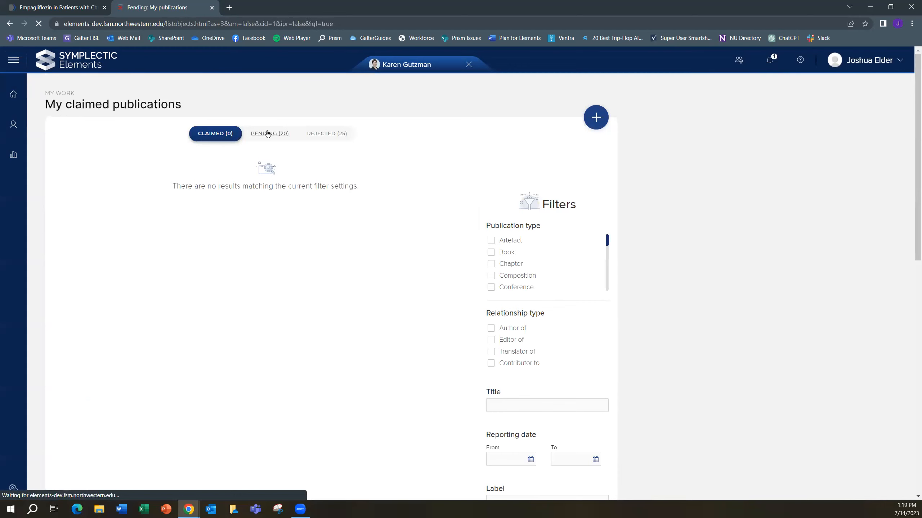
scroll(380, 272, down, 4)
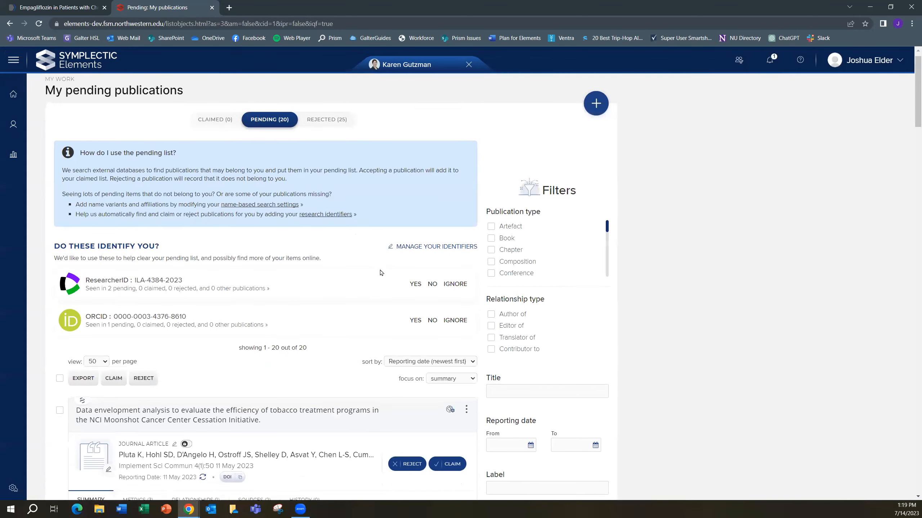
scroll(380, 273, down, 6)
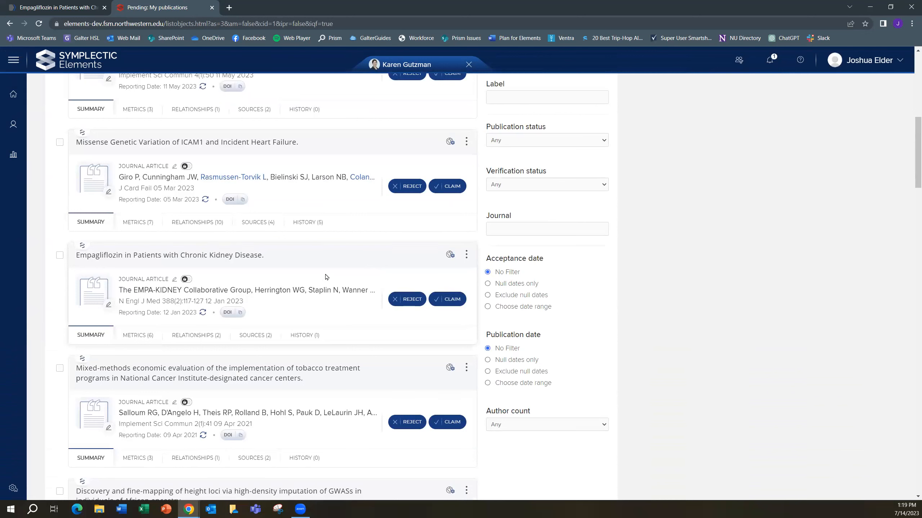
click(452, 300)
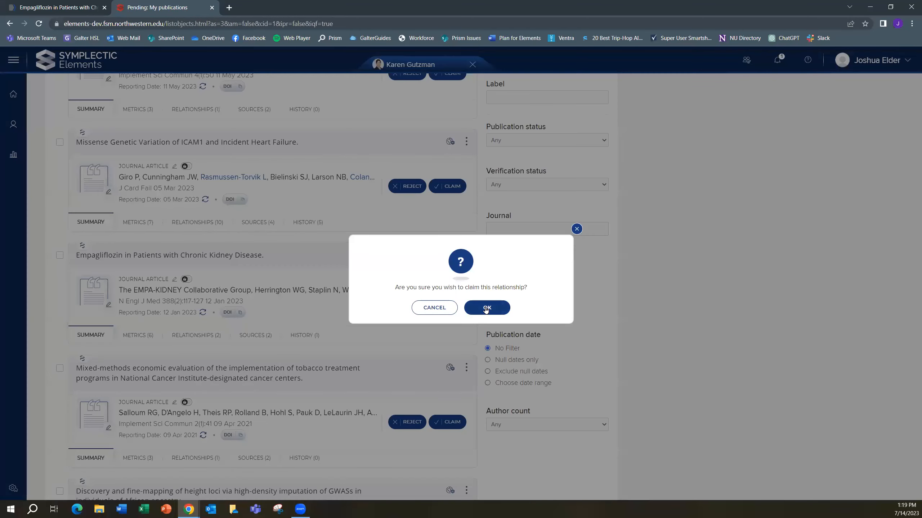
click(486, 308)
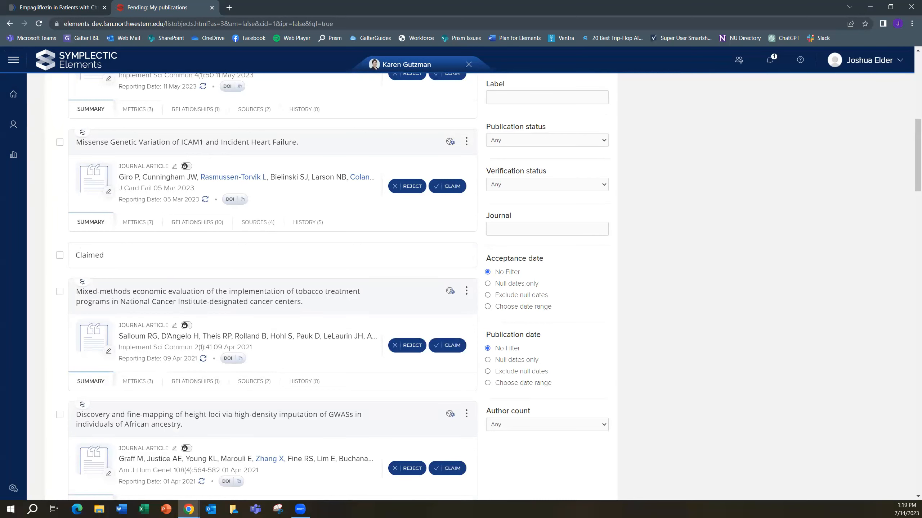
Return to the name-based search settings and switch PubMed's search by name off and back on in the source-specific terms
click(13, 59)
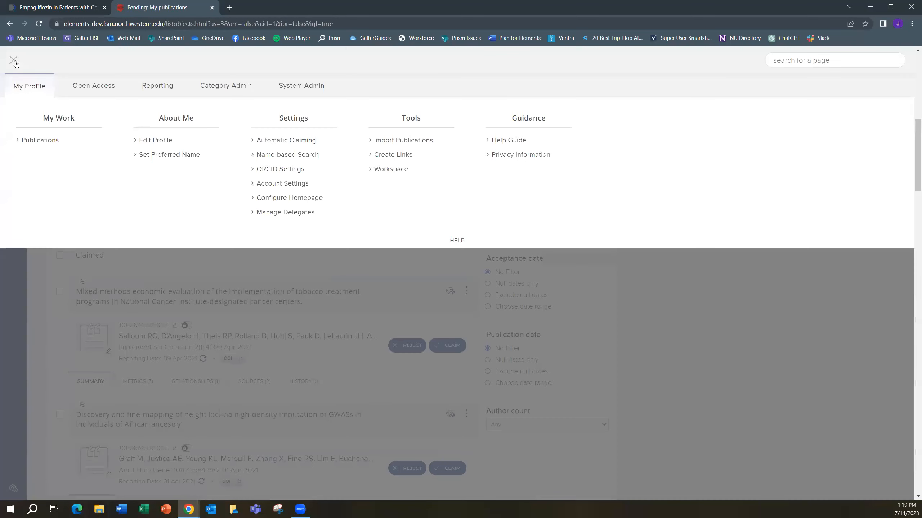
click(305, 156)
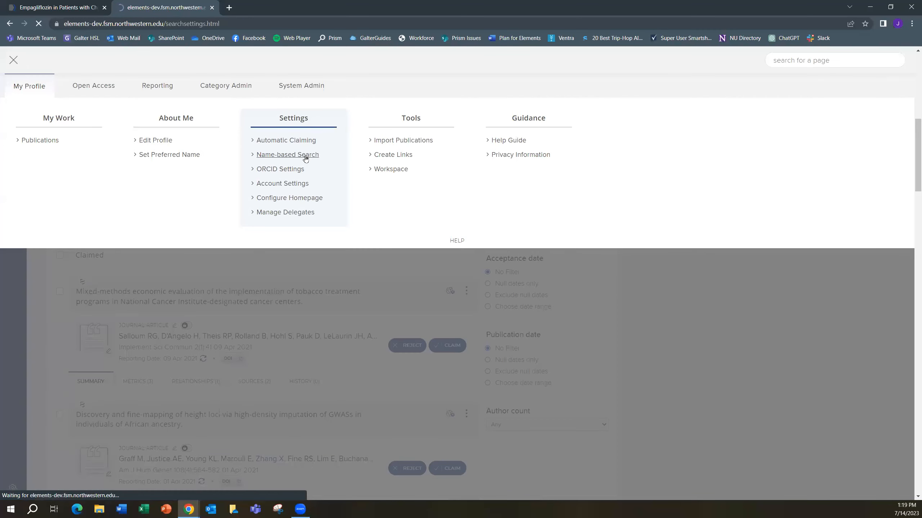
scroll(336, 257, down, 12)
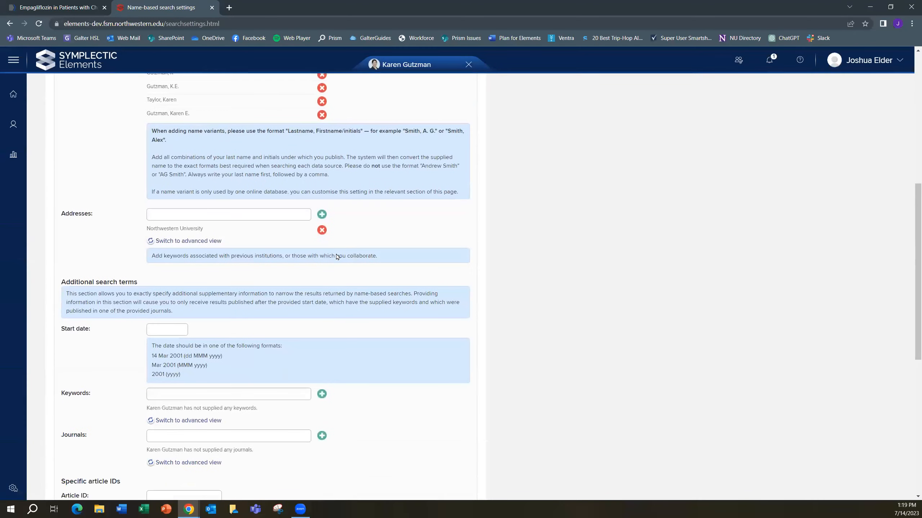
scroll(335, 257, down, 3)
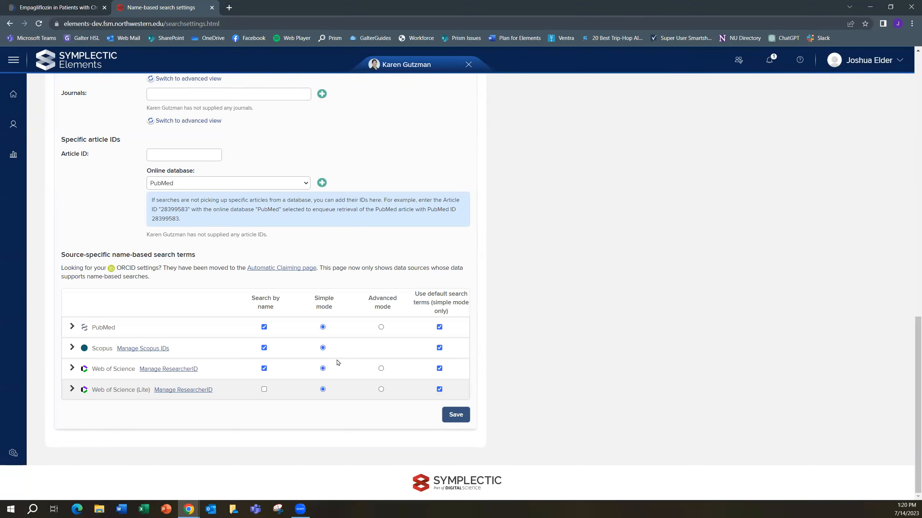
click(264, 327)
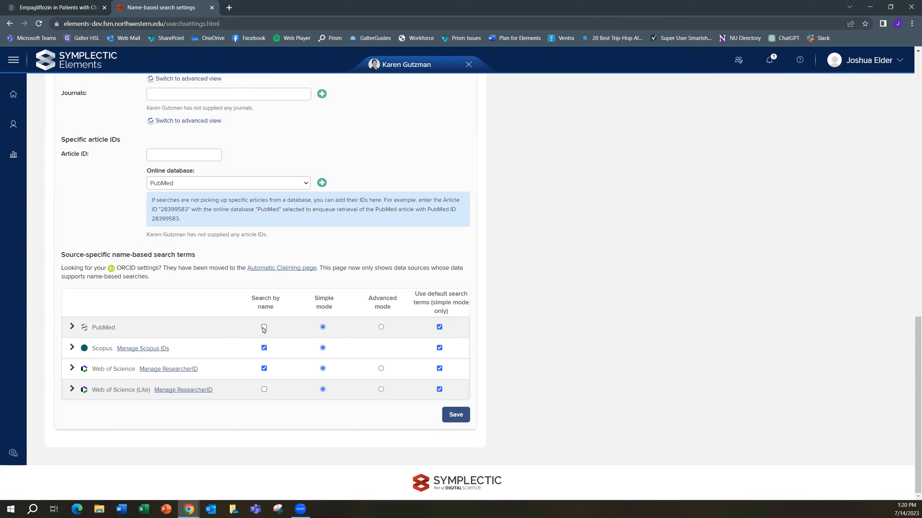
click(264, 327)
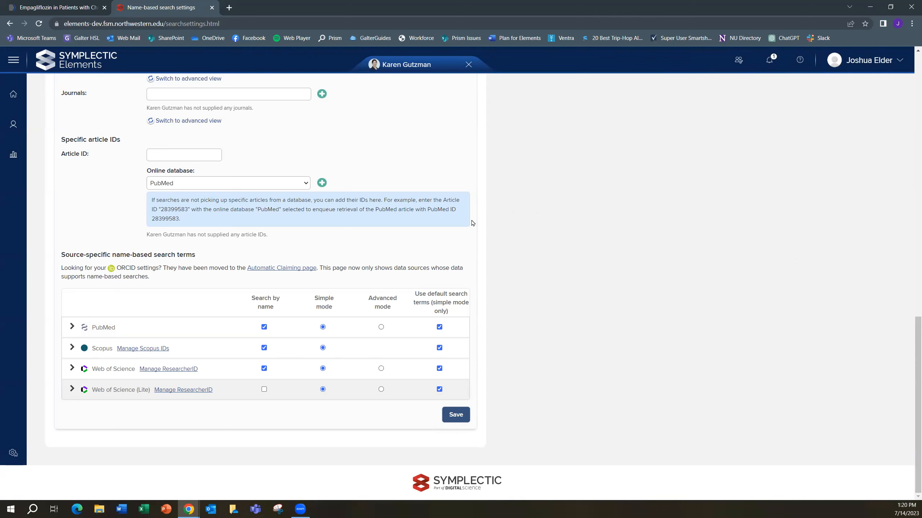
scroll(468, 224, up, 8)
scroll(468, 224, up, 7)
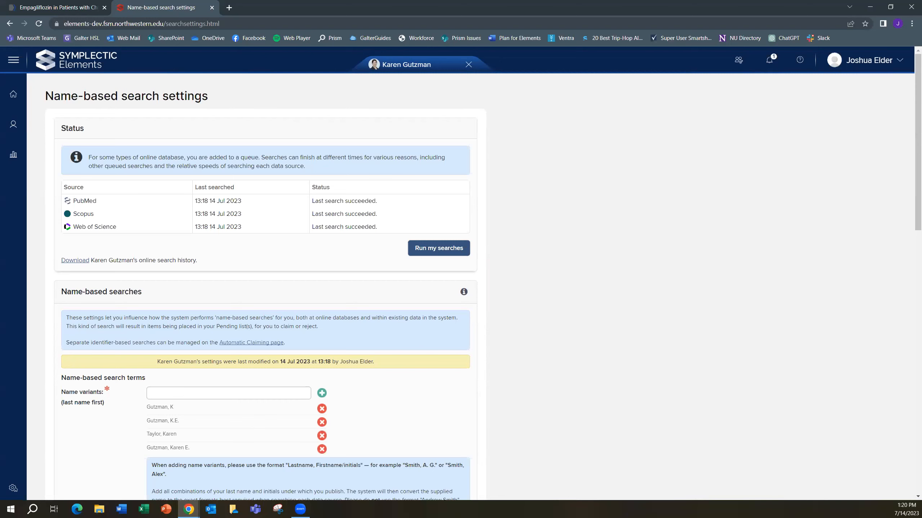
scroll(416, 261, down, 20)
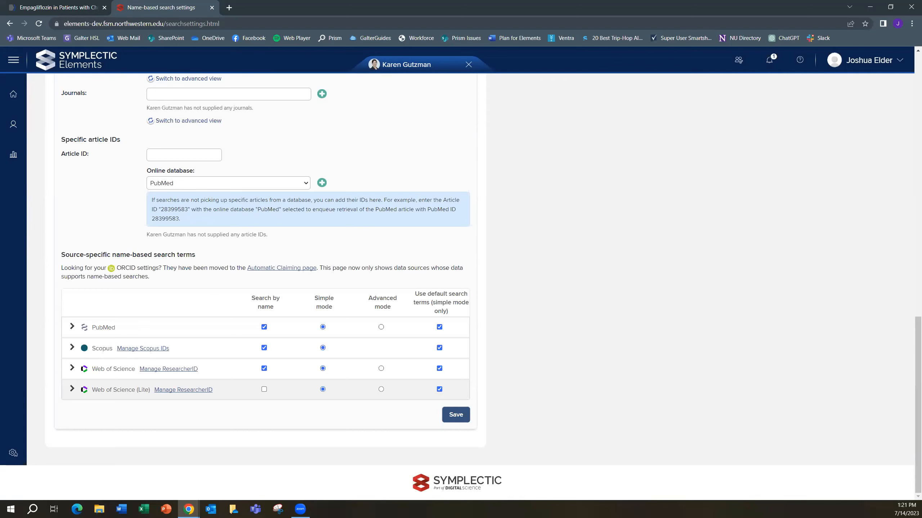
scroll(465, 255, up, 15)
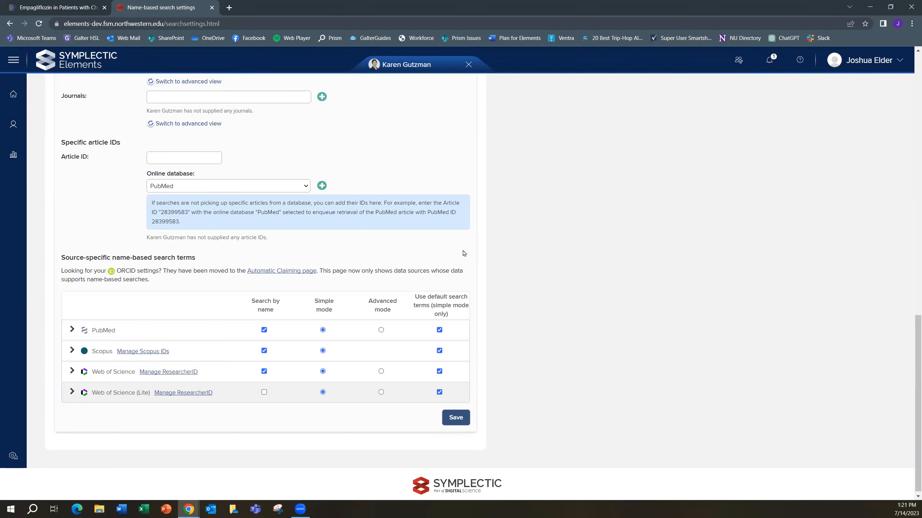
scroll(268, 267, down, 5)
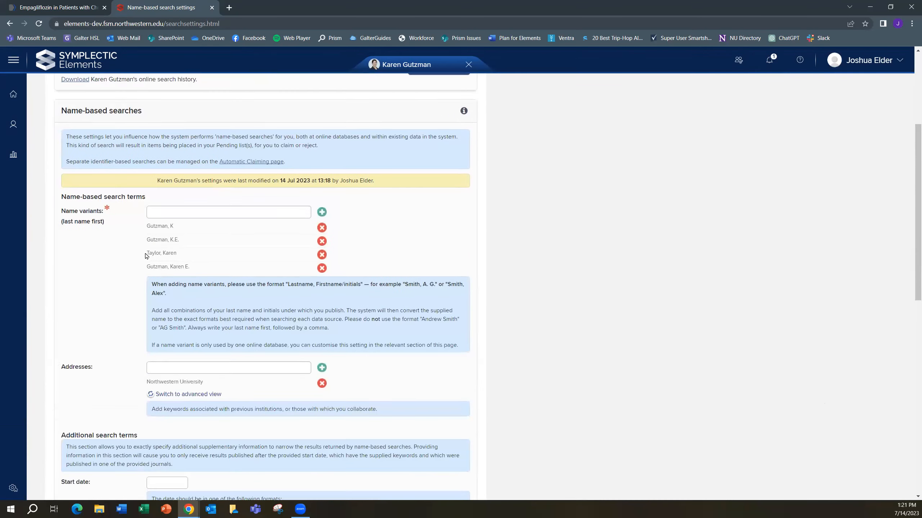
Switch PubMed to advanced mode, set its specific search text to "RECOVER Investigators[au]", and save the settings
scroll(268, 217, down, 14)
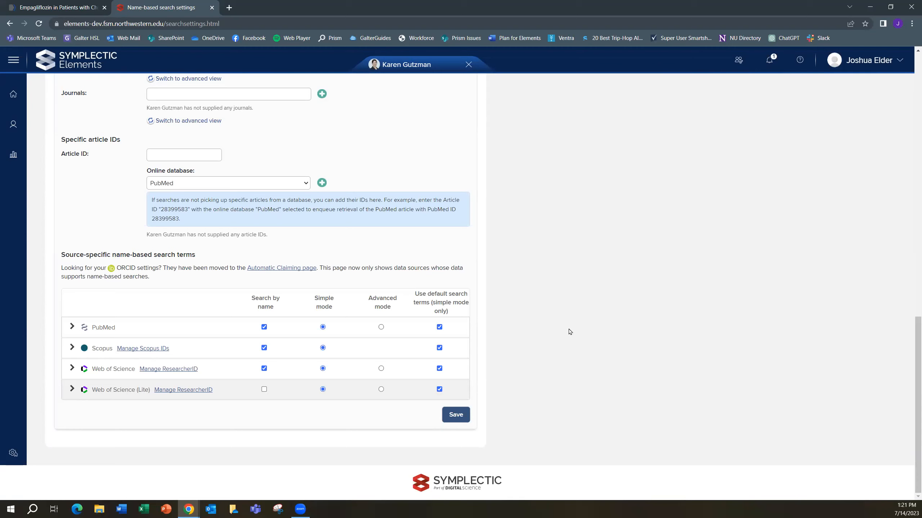
click(381, 328)
click(73, 327)
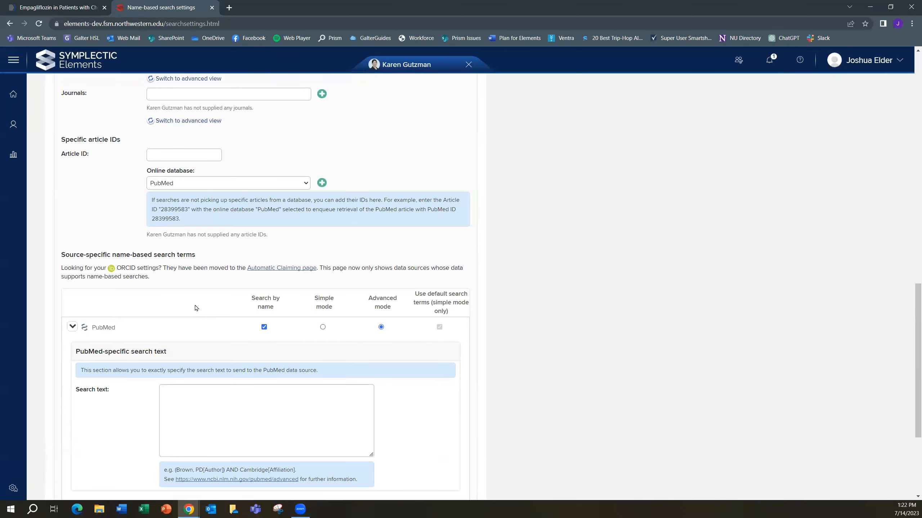
scroll(196, 308, down, 2)
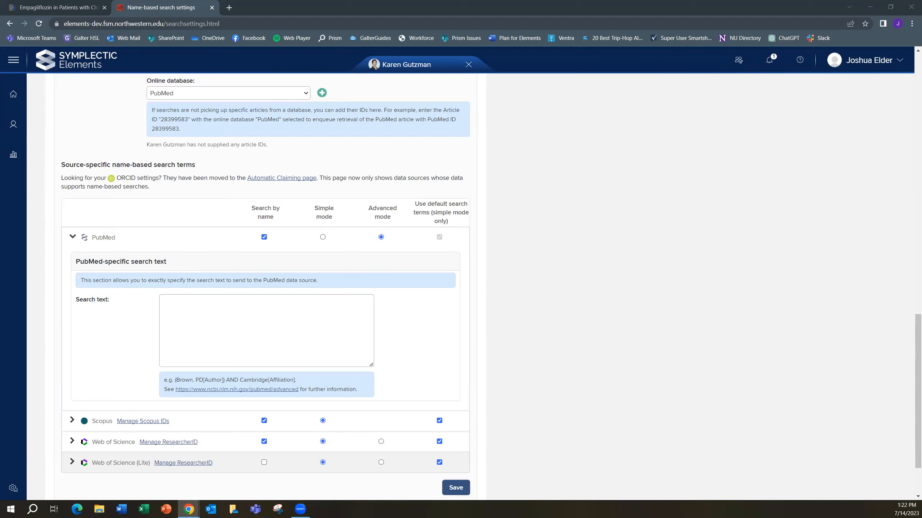
click(296, 312)
text(RECOVER Investigators[au])
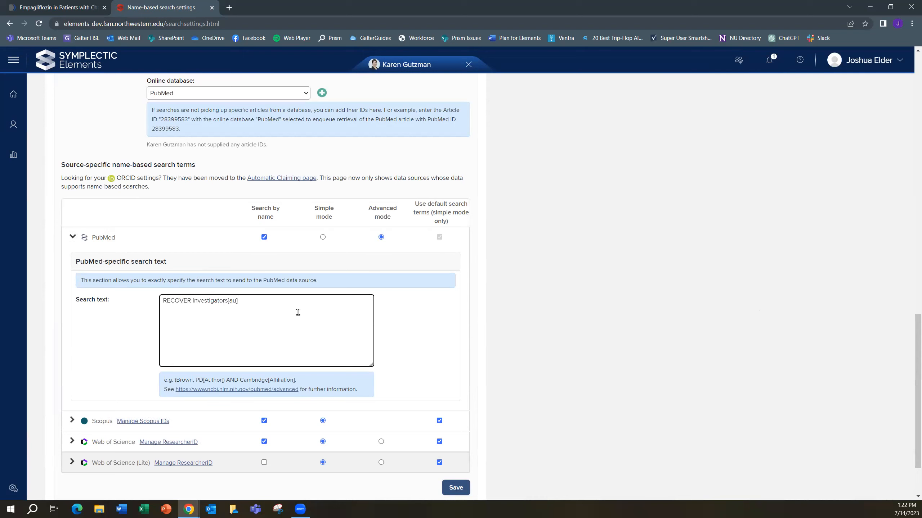
click(414, 315)
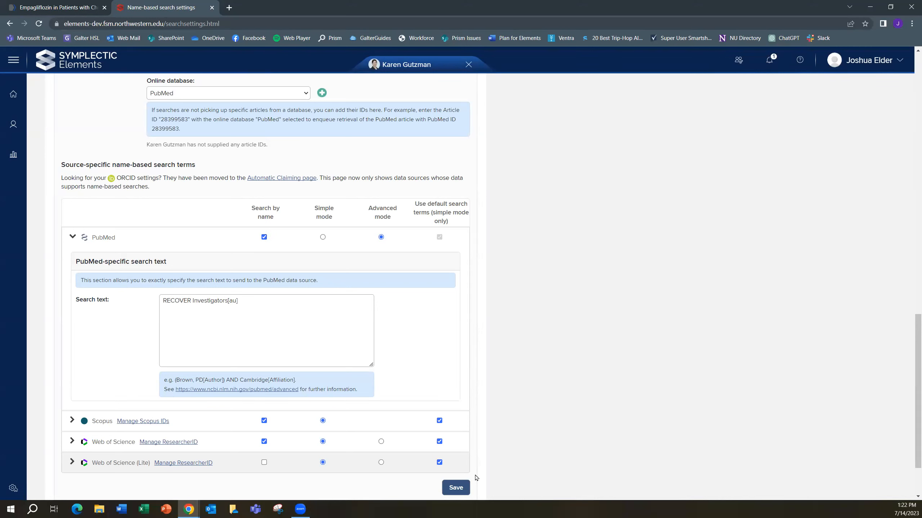
click(456, 488)
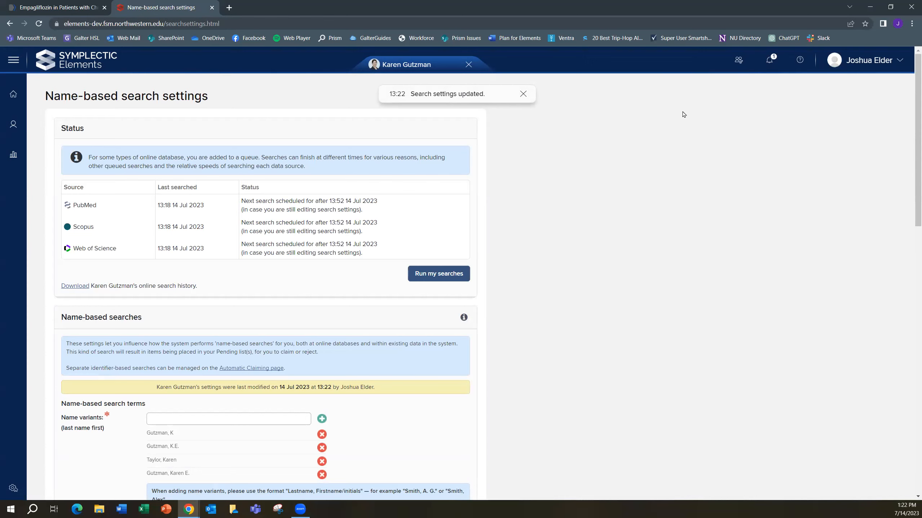
Set PubMed back to simple mode with its default search terms turned off, and expand its common search terms
scroll(526, 297, down, 1)
scroll(526, 296, down, 10)
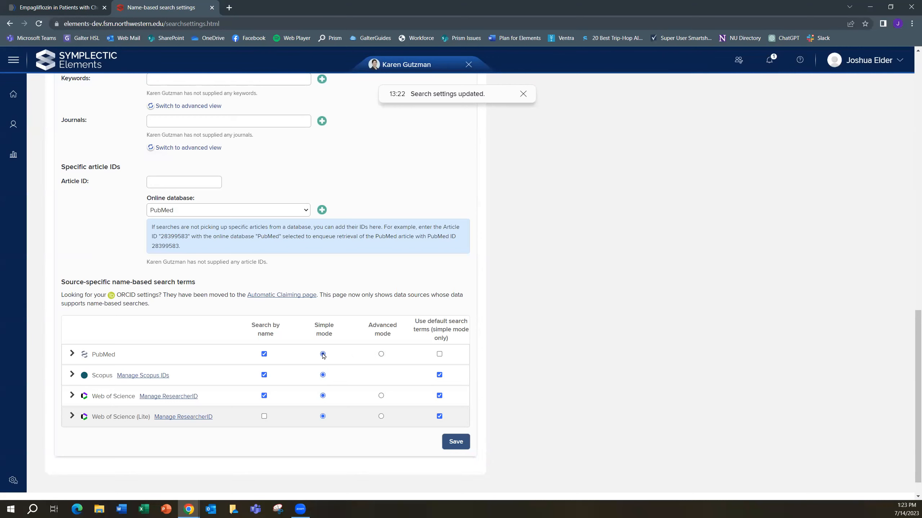
click(440, 354)
mouse_move(85, 358)
click(440, 354)
click(72, 354)
scroll(234, 339, down, 2)
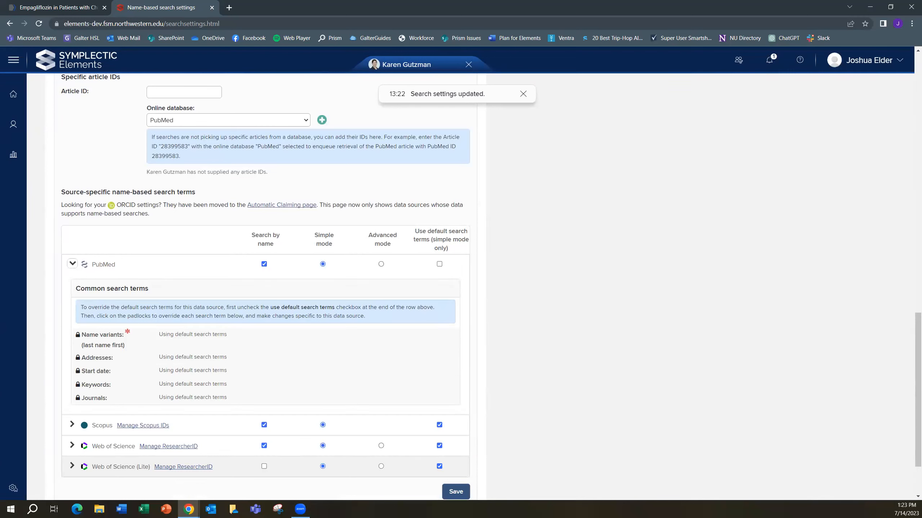
Override PubMed's default keywords with the keyword "Clinical Trial" and save the search settings
click(77, 385)
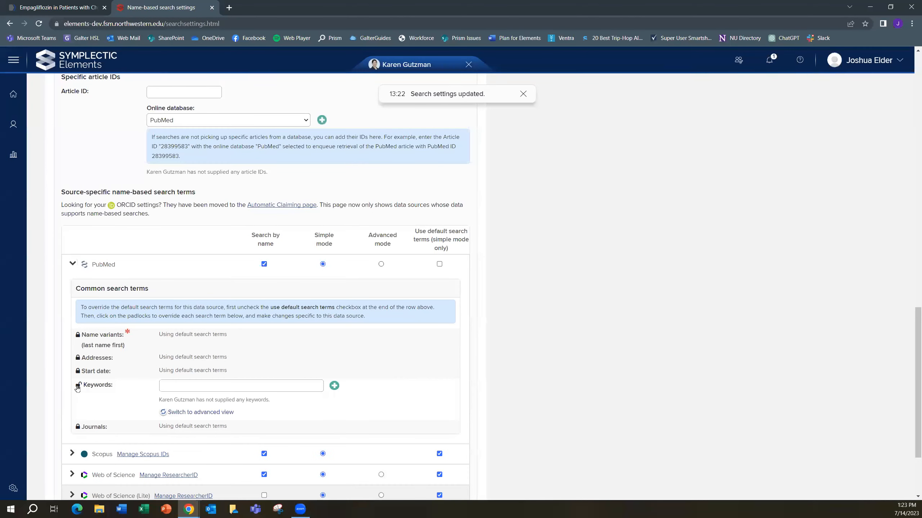
click(189, 384)
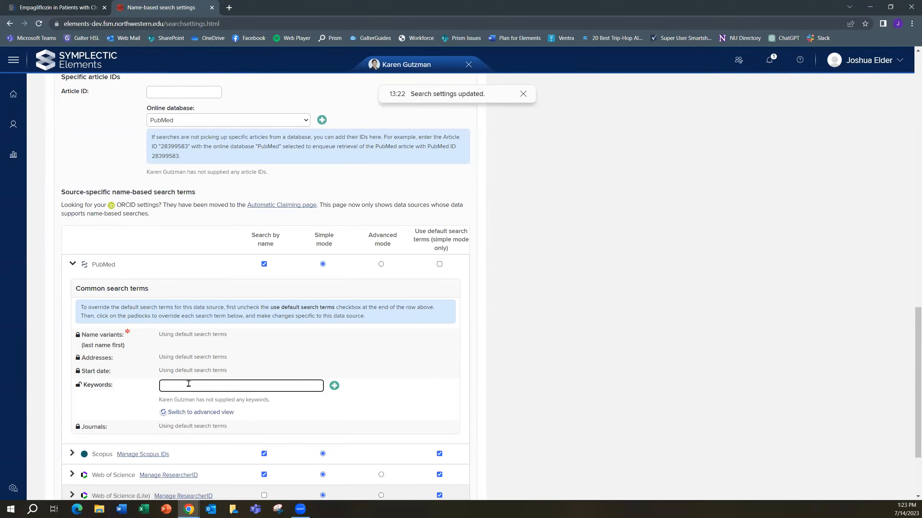
text(Clinical Trial)
click(334, 387)
scroll(395, 391, down, 3)
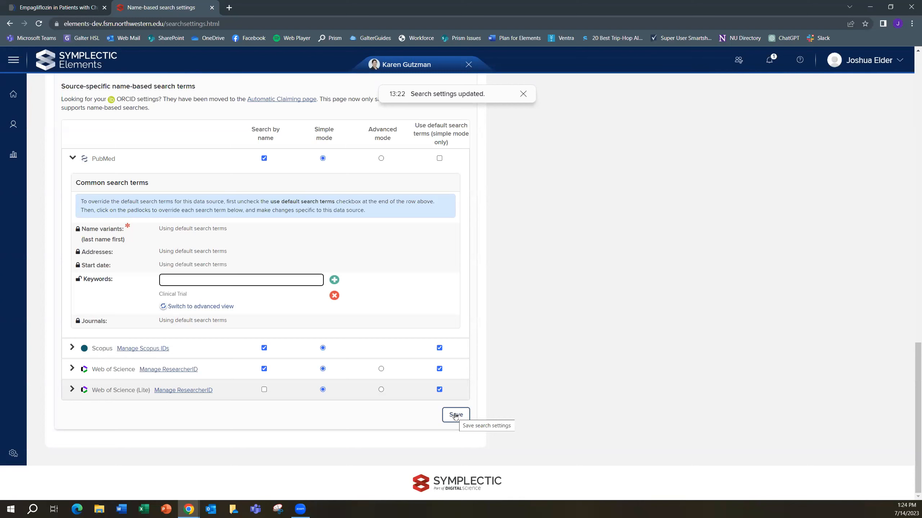
click(455, 415)
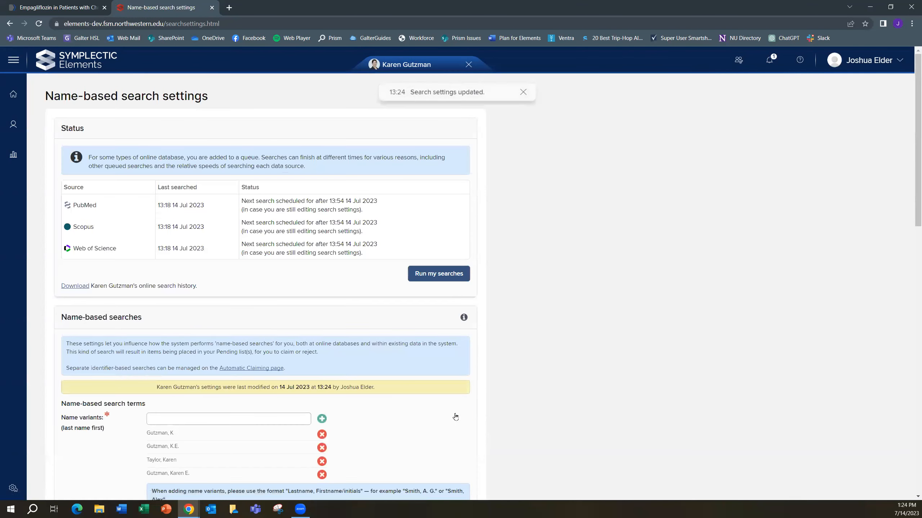